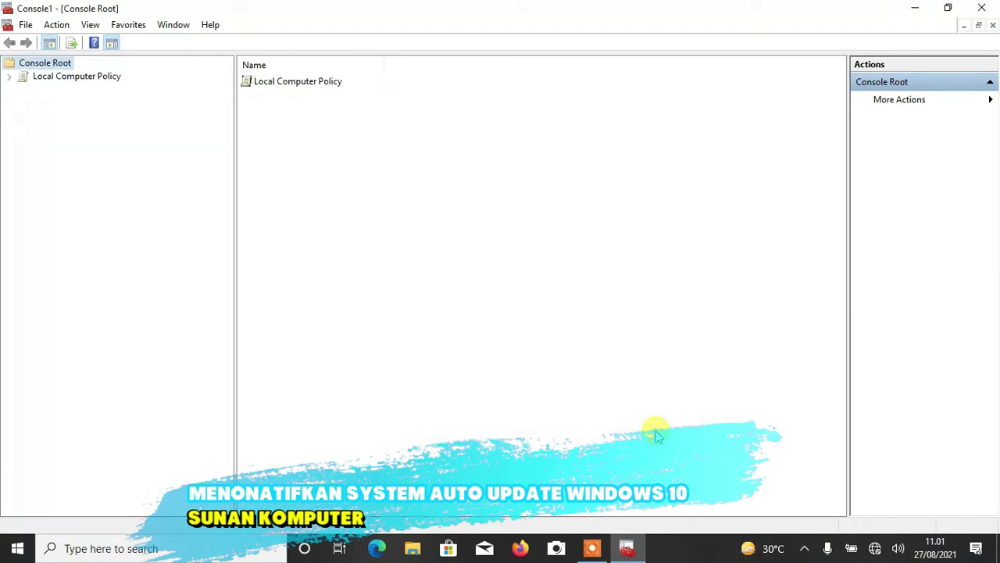
left_click(10, 78)
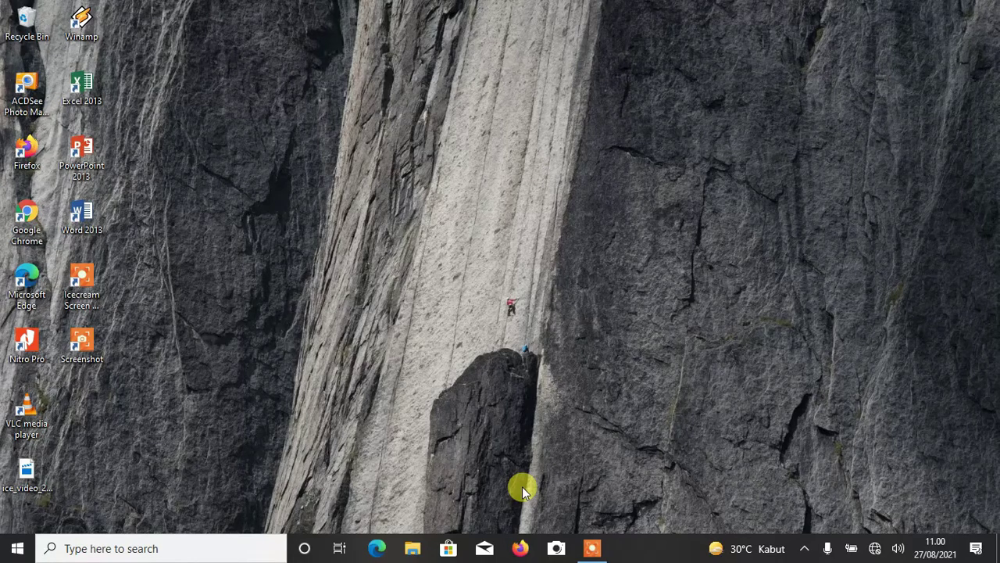
Search Windows for "services" and open the Services app
left_click(155, 549)
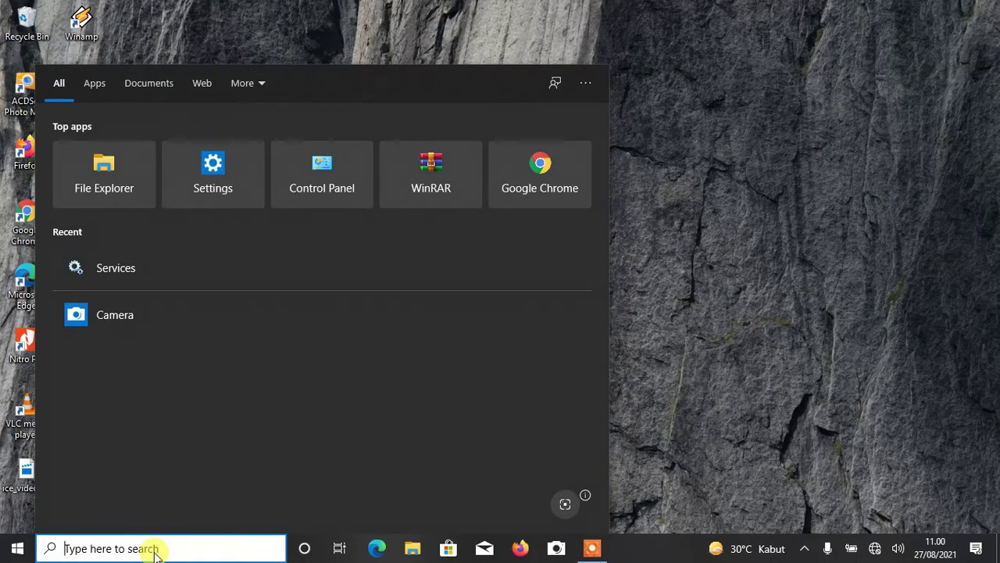
type("ser")
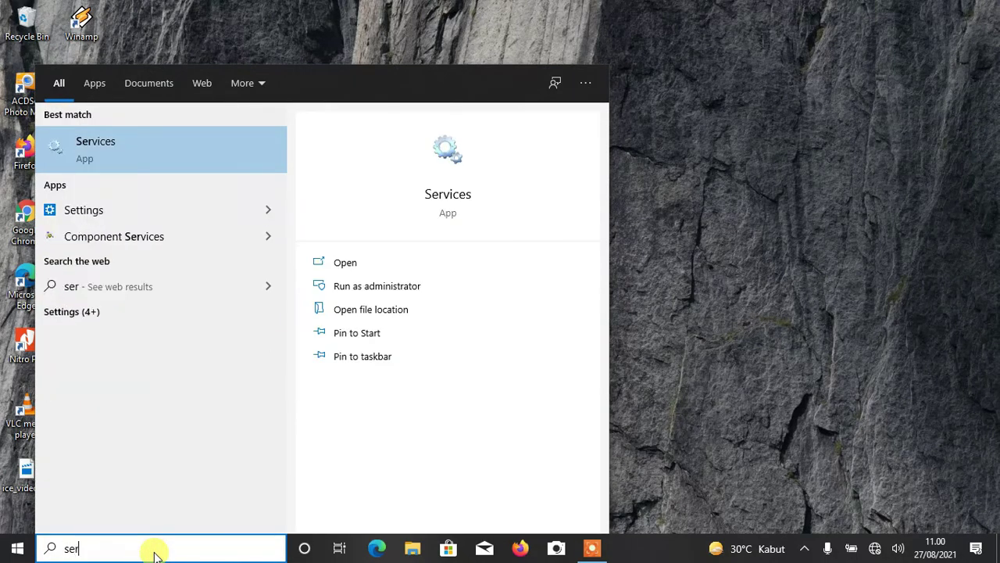
type("vices")
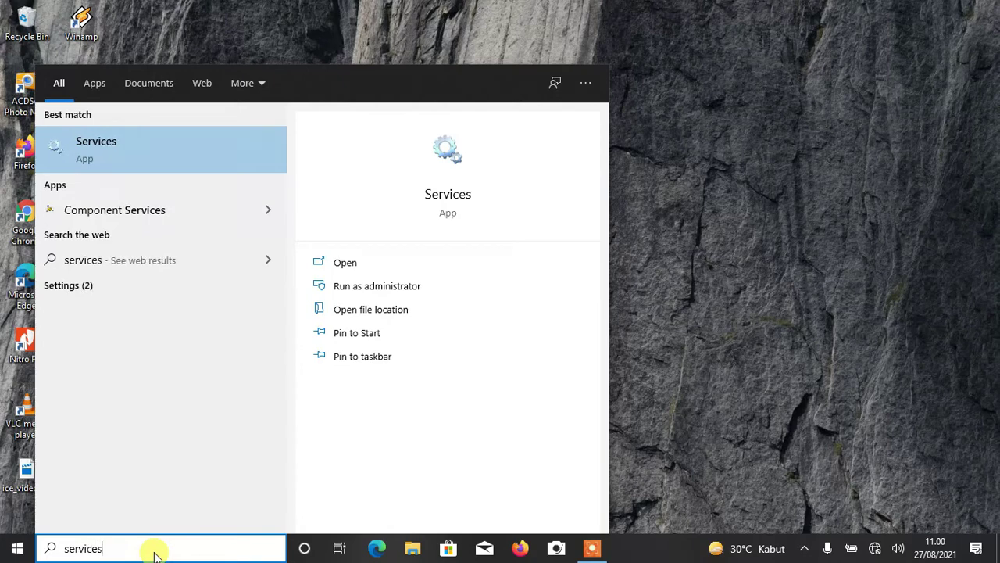
left_click(461, 201)
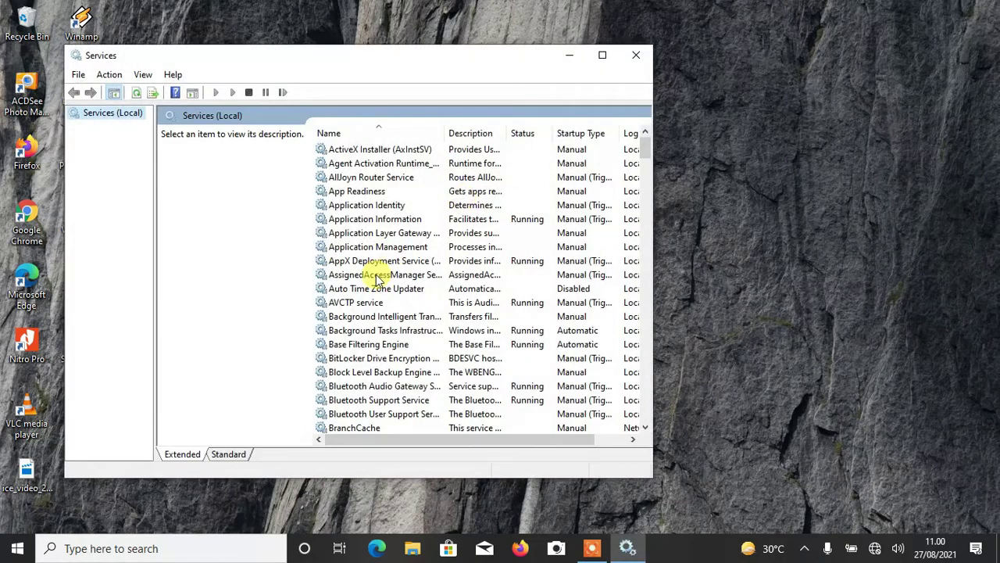
Find the Windows Update service in the list of local services and open its properties
left_click(377, 277)
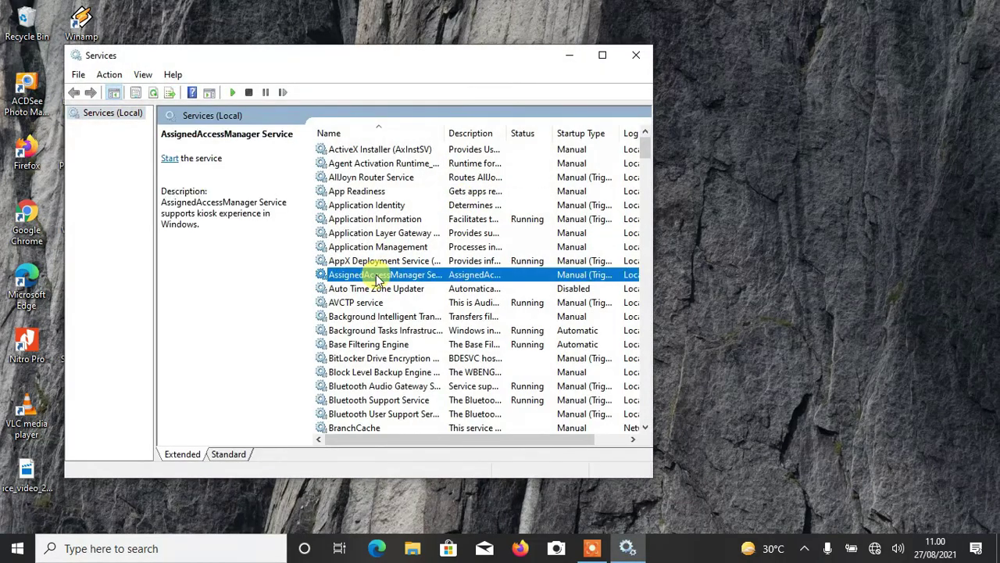
key("w")
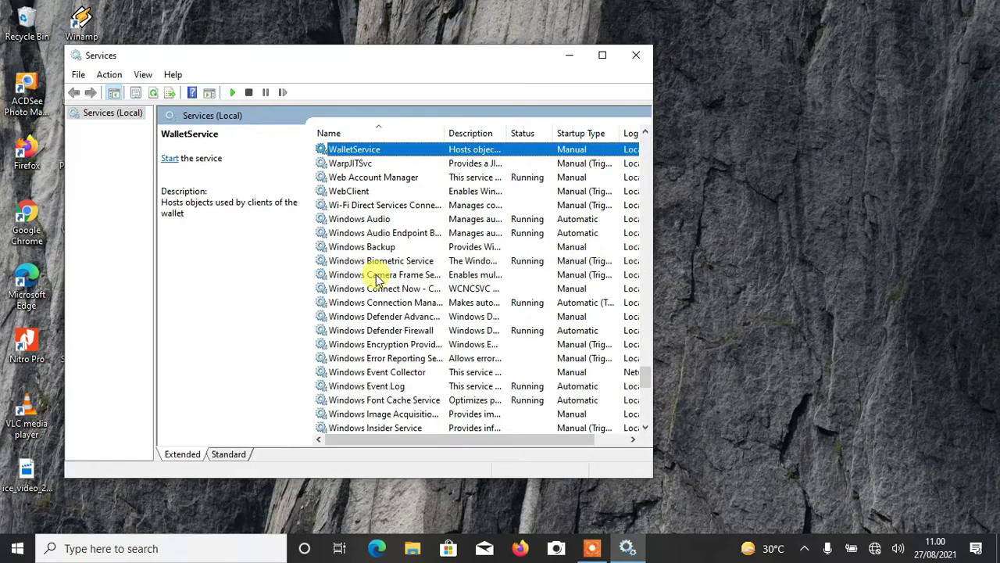
key("Down")
key("Down")
key("Down")
key("Down")
key("Down")
key("Down")
key("Down")
key("Down")
key("Down")
key("Down")
key("Down")
key("Down")
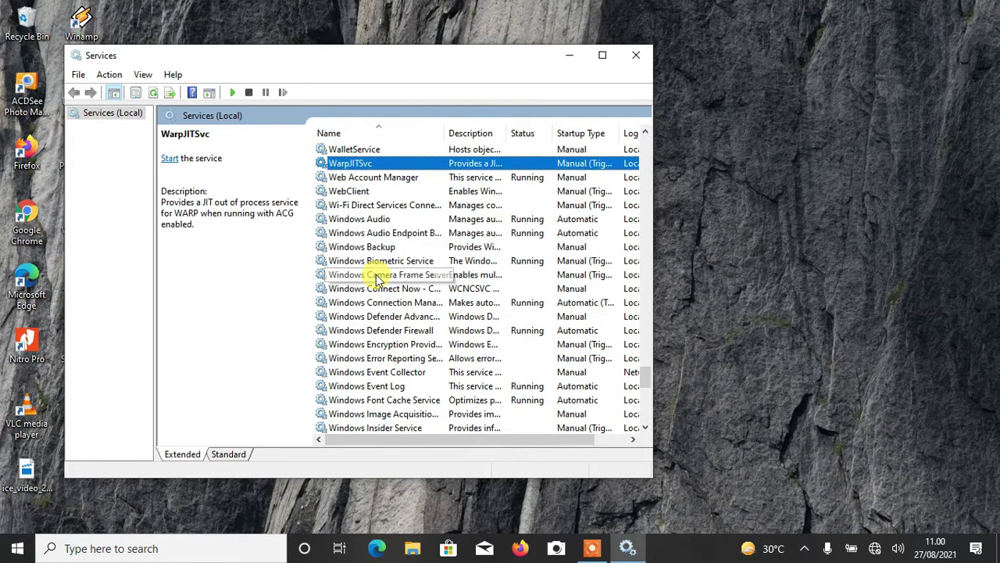
key("Down")
key("Down")
key("Down")
key("Down")
key("Down")
key("Down")
key("Down")
key("Down")
key("Down")
key("Down")
key("Down")
key("Down")
key("Down")
key("Down")
key("Down")
key("Down")
key("Down")
key("Down")
key("Down")
key("Down")
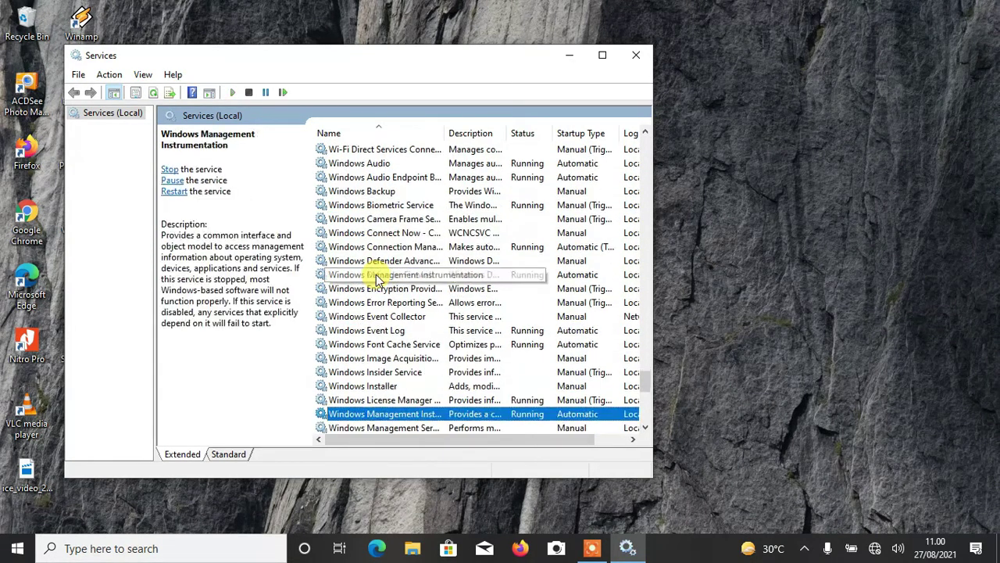
key("Down")
key("Down")
key("Down")
key("Down")
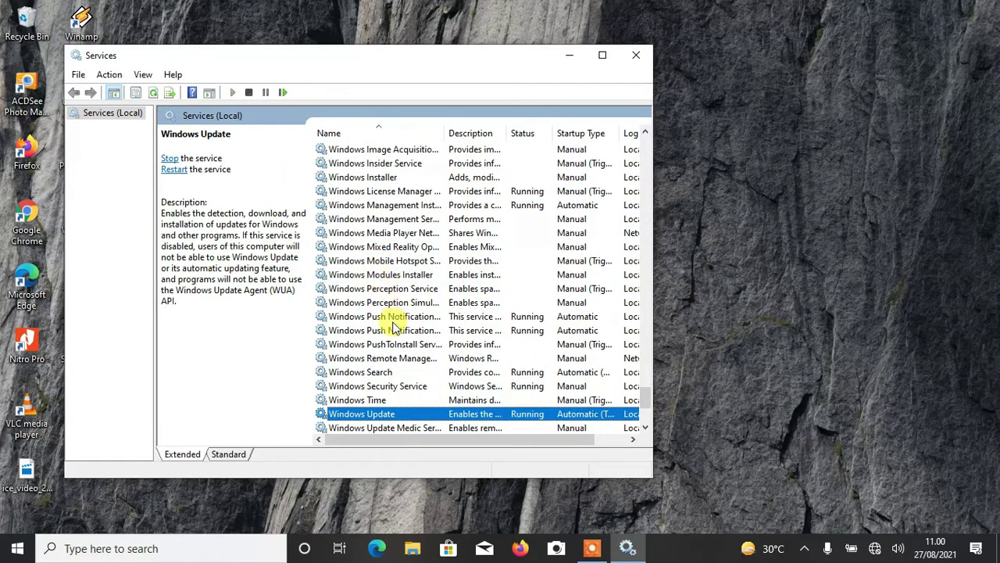
right_click(366, 418)
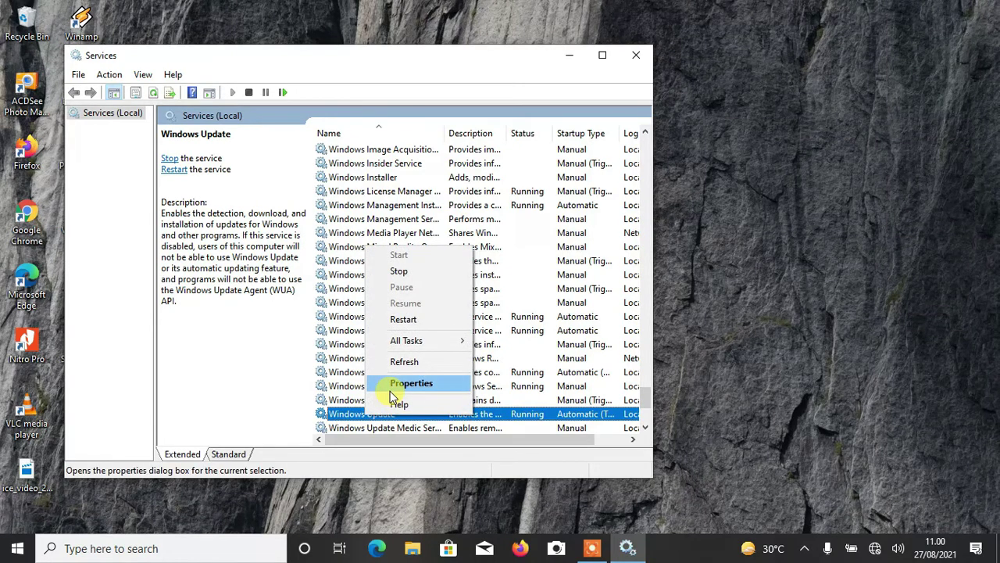
left_click(393, 387)
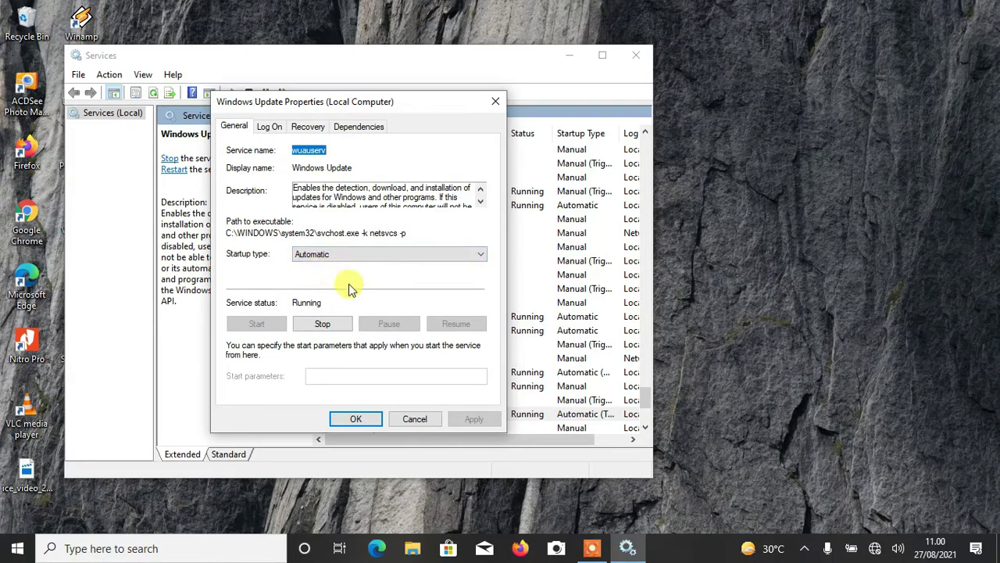
Stop the Windows Update service and set its startup type to Disabled, applying the change and closing Services
left_click(321, 325)
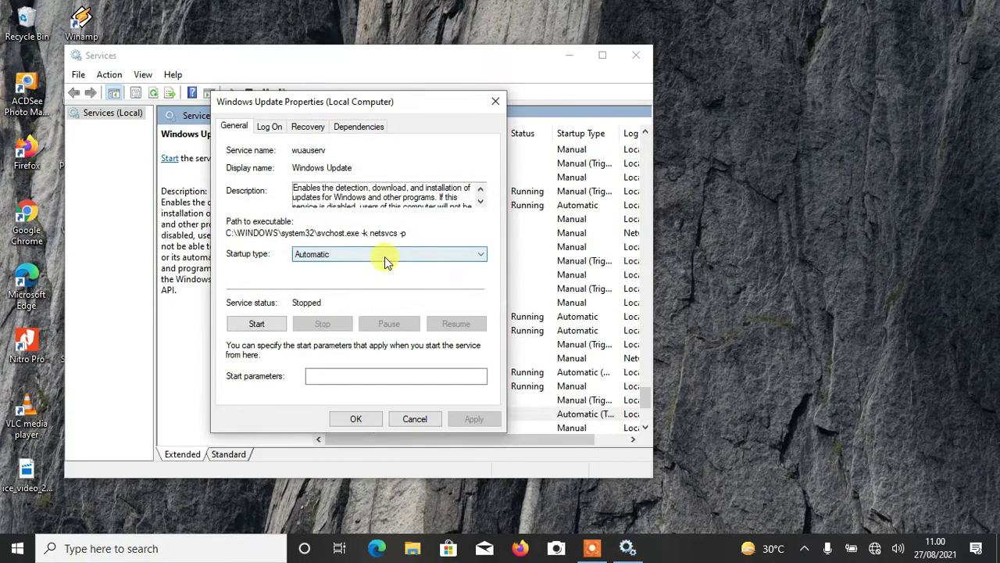
left_click(384, 256)
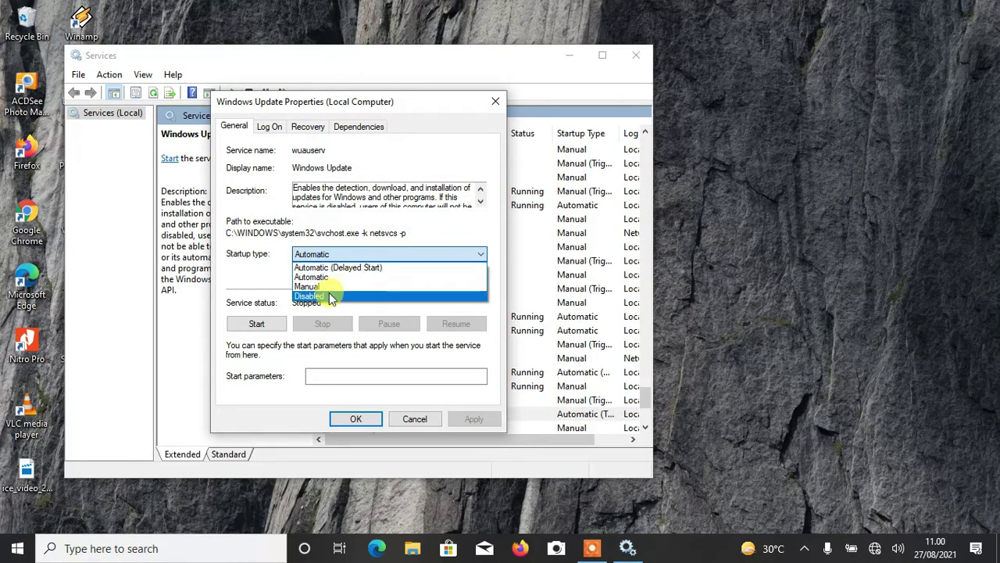
left_click(331, 297)
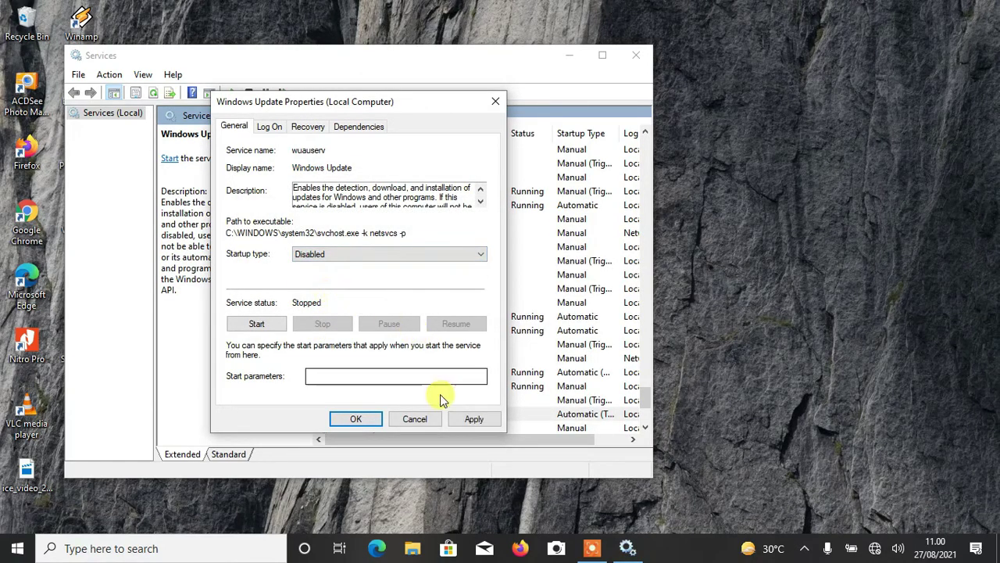
left_click(473, 417)
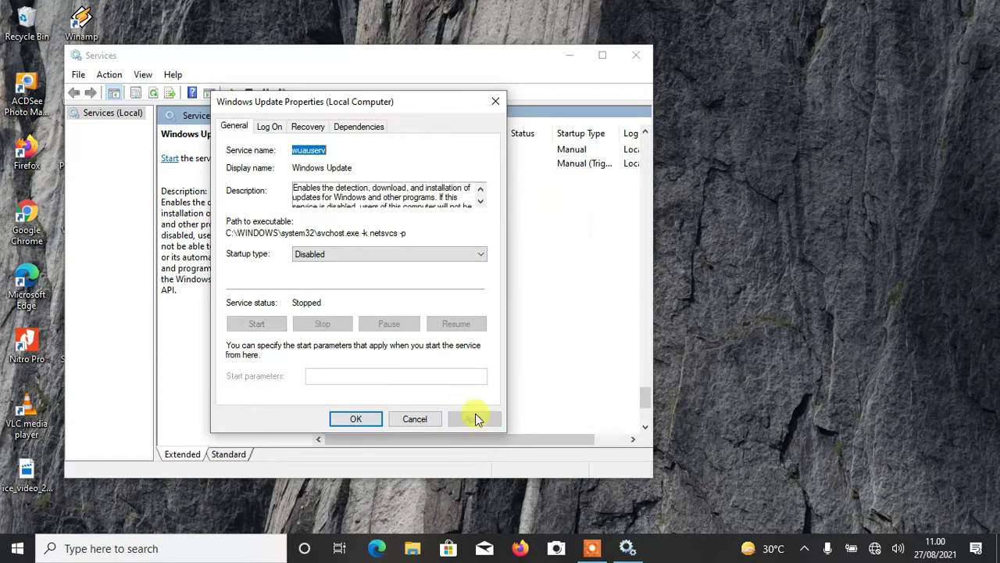
left_click(355, 419)
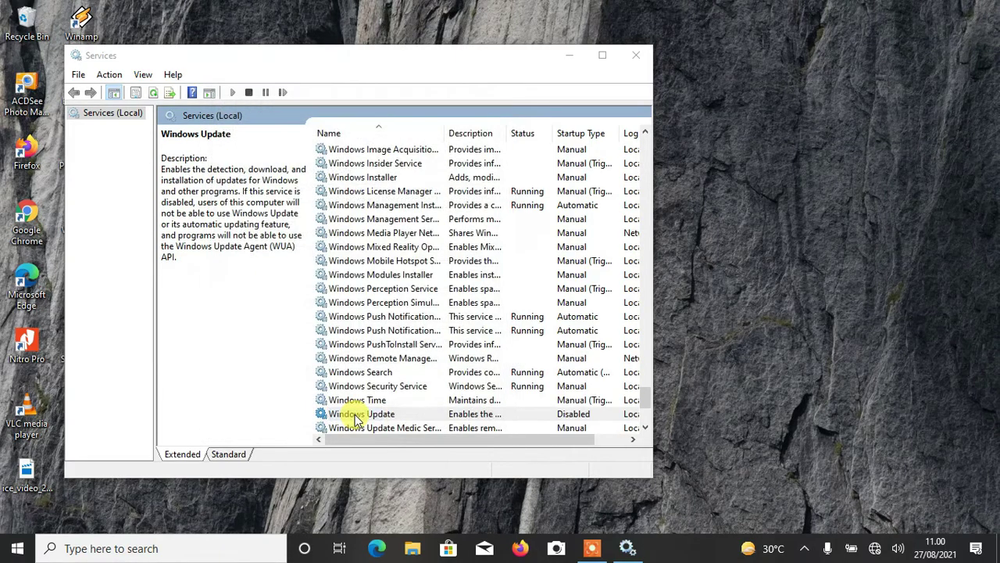
left_click(638, 64)
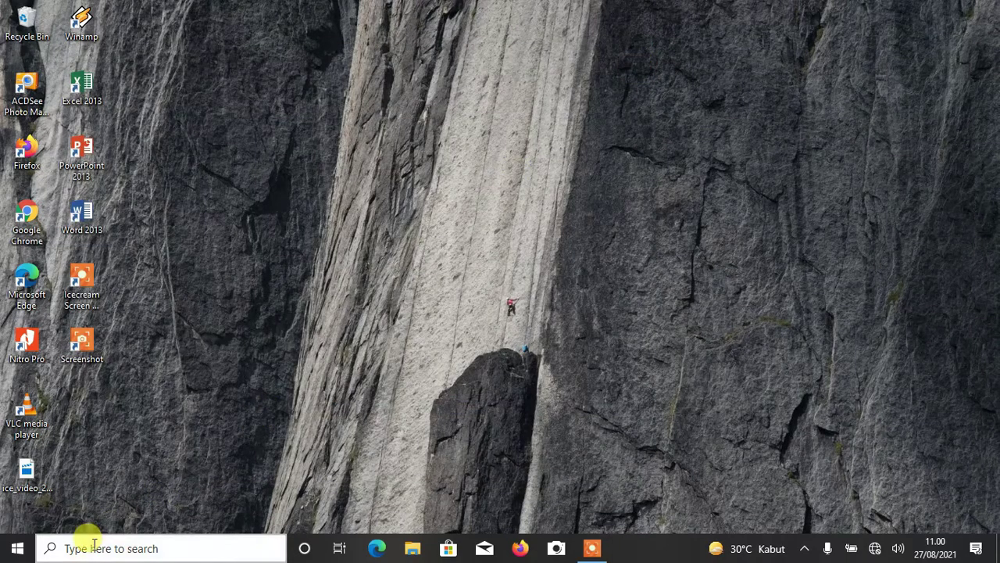
Run mmc to open an empty management console, and maximize it with a wider console tree
key("super+r")
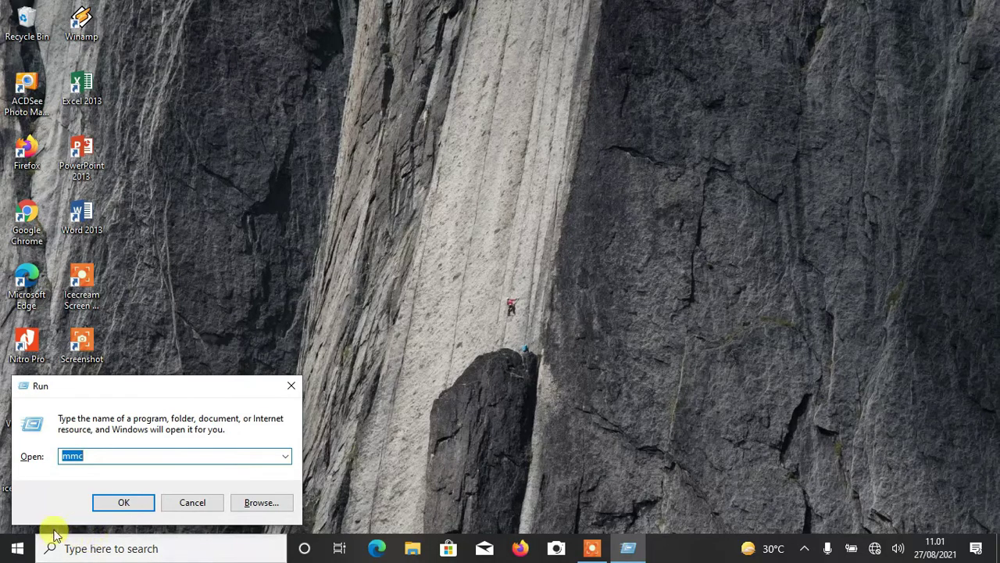
left_click(113, 453)
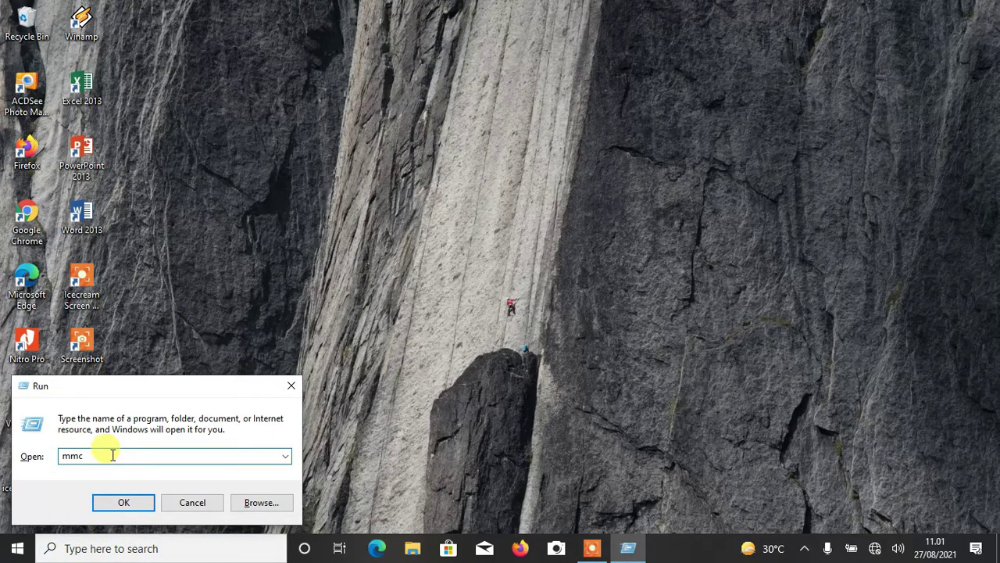
key("Return")
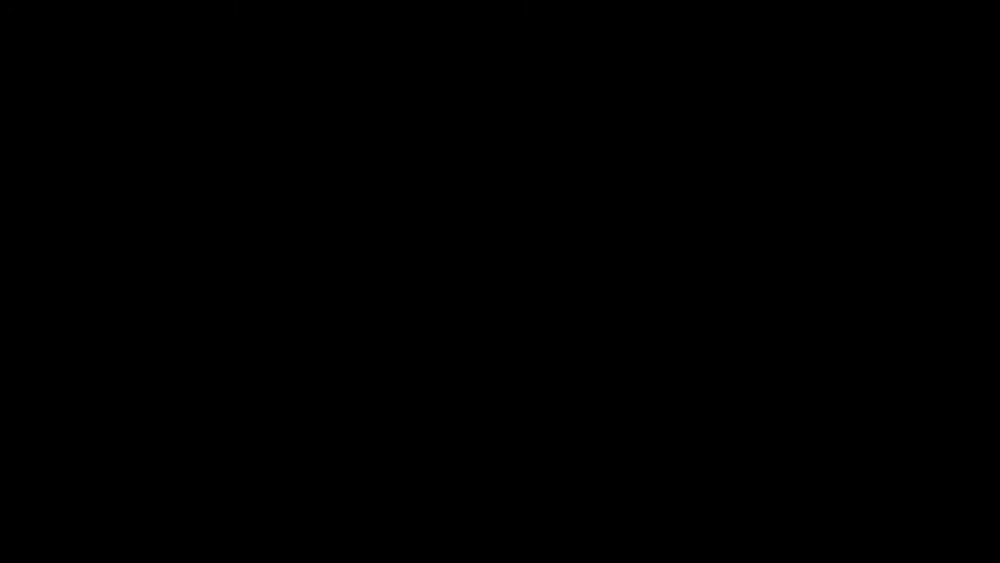
left_click(403, 363)
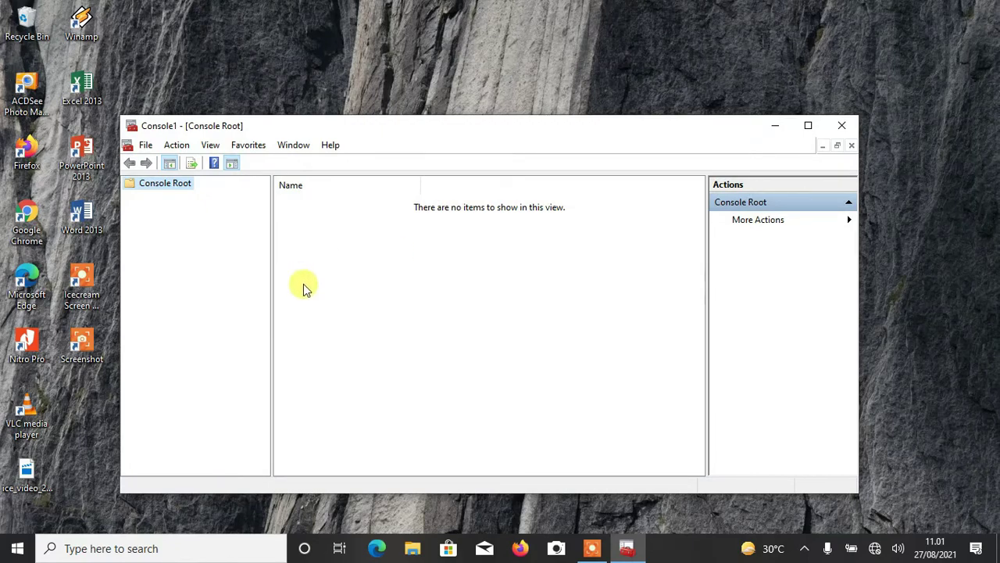
left_click(806, 125)
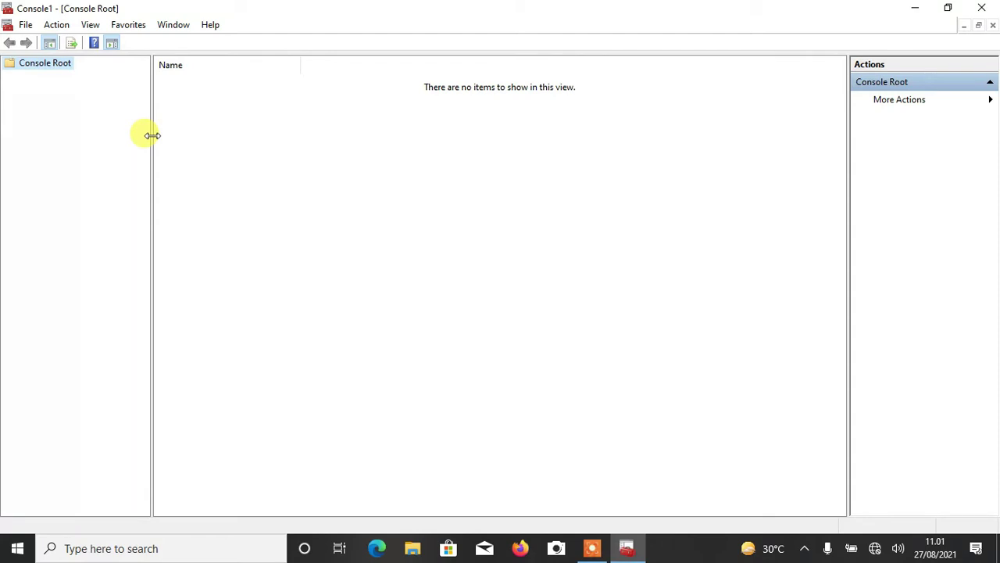
left_click_drag(151, 136, 236, 151)
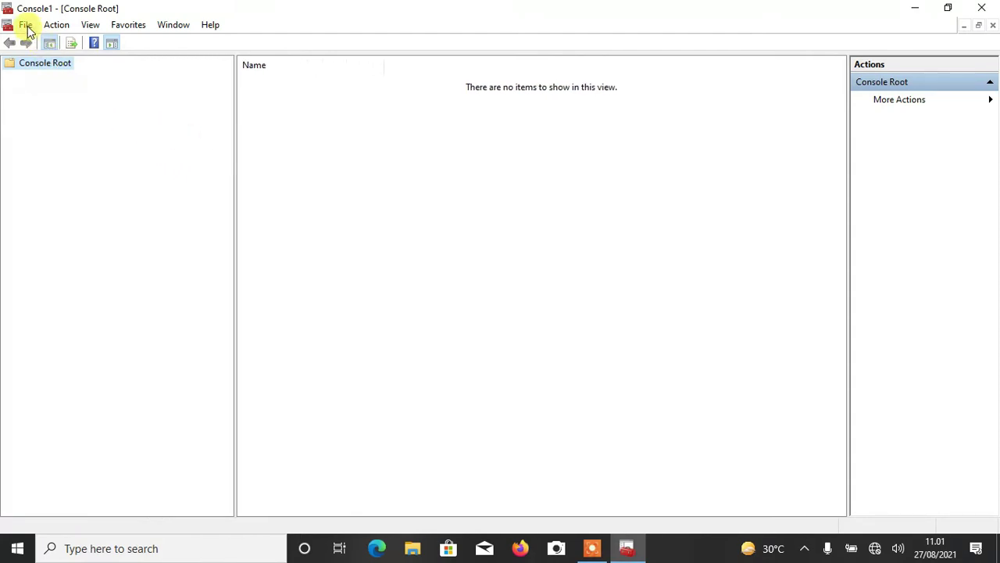
Add the Group Policy Object snap-in for the Local Computer to the console root
left_click(26, 26)
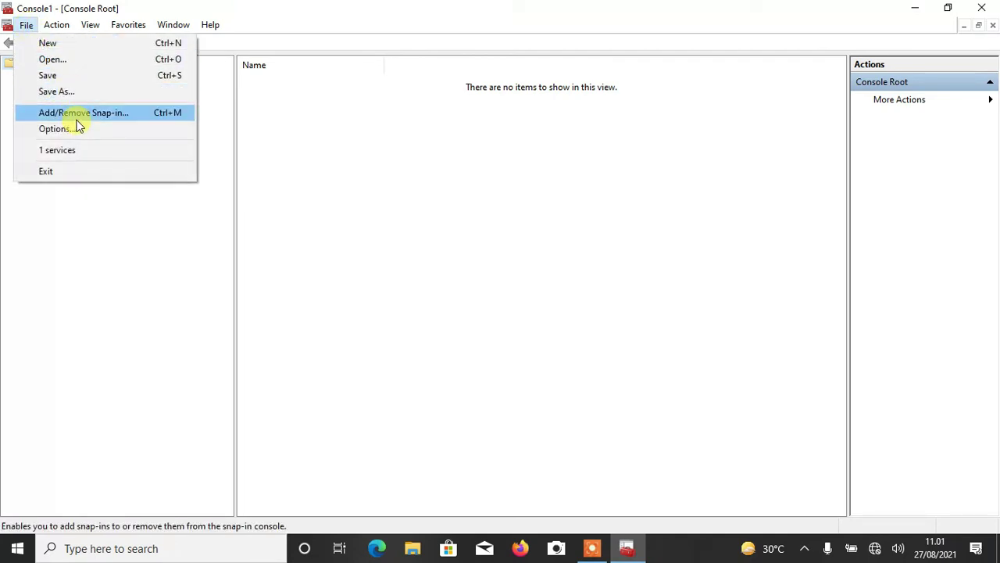
left_click(76, 119)
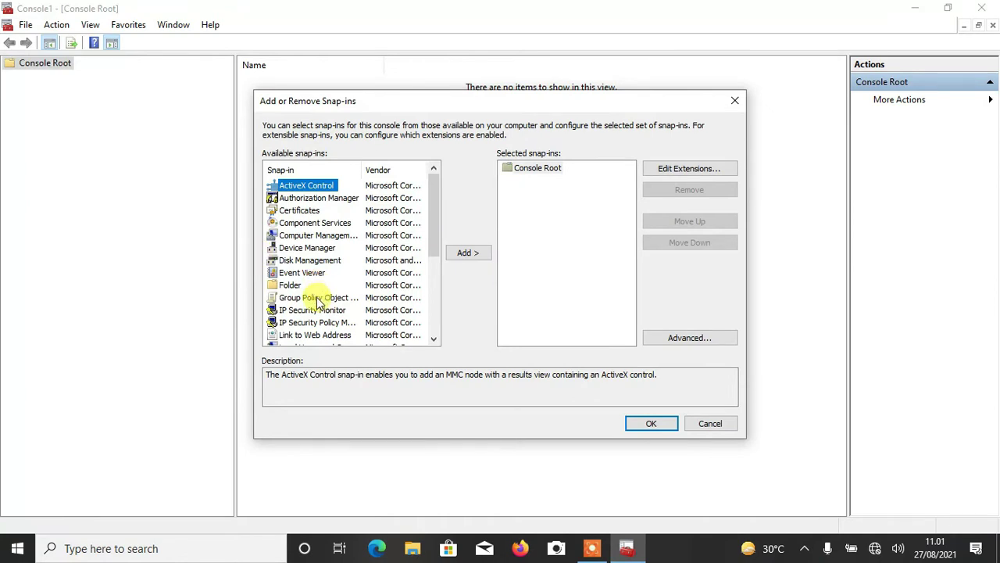
left_click(316, 299)
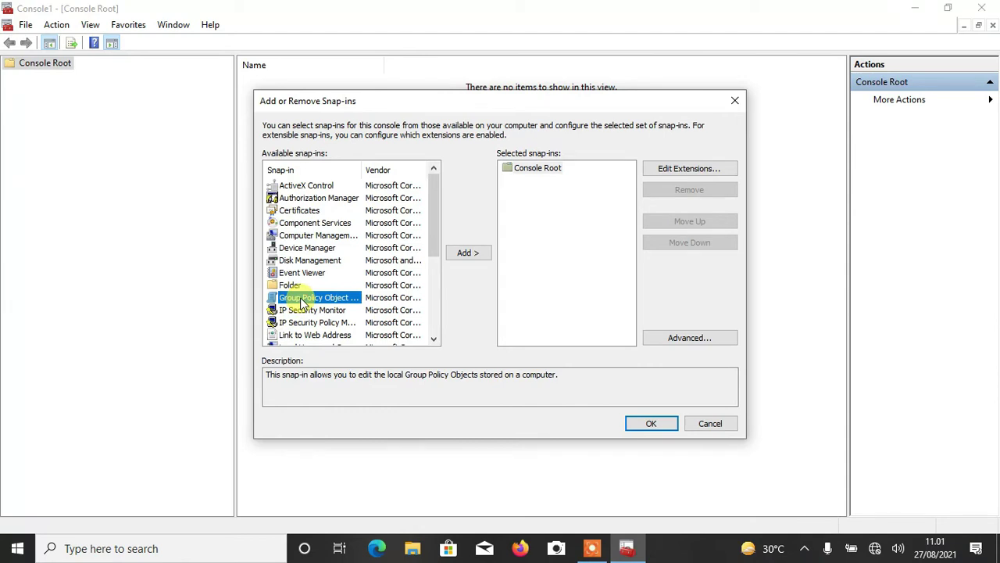
double_click(301, 301)
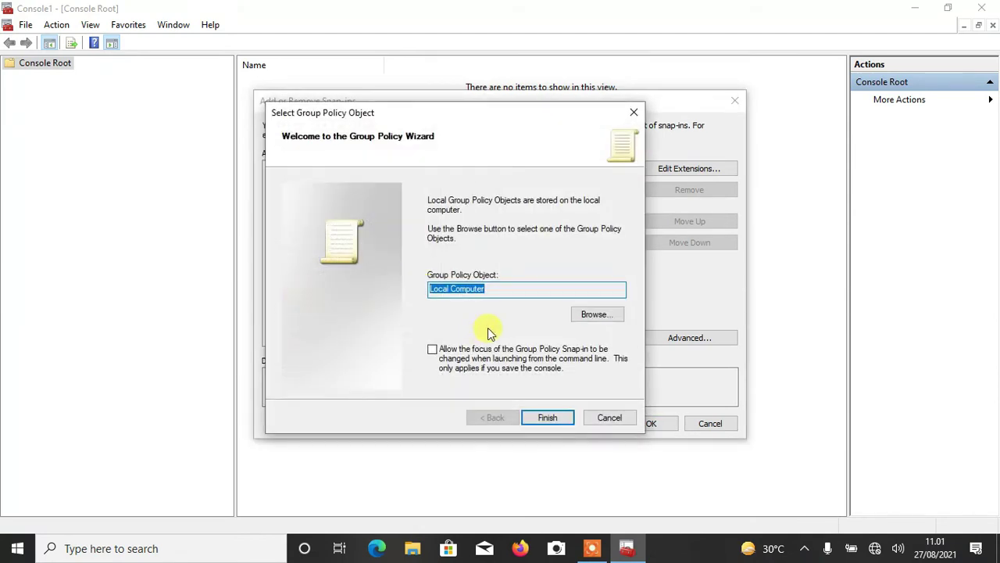
left_click(538, 420)
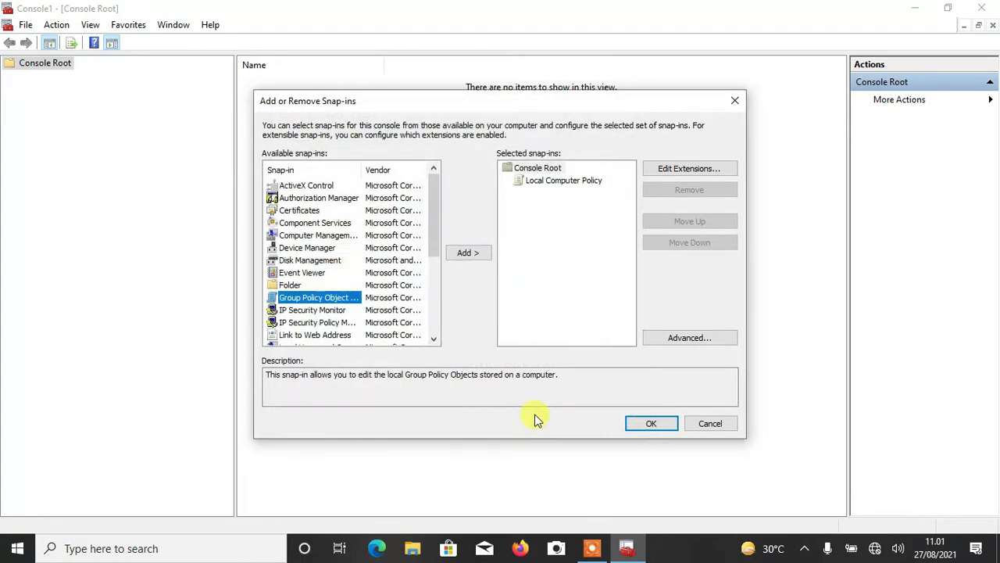
left_click(539, 168)
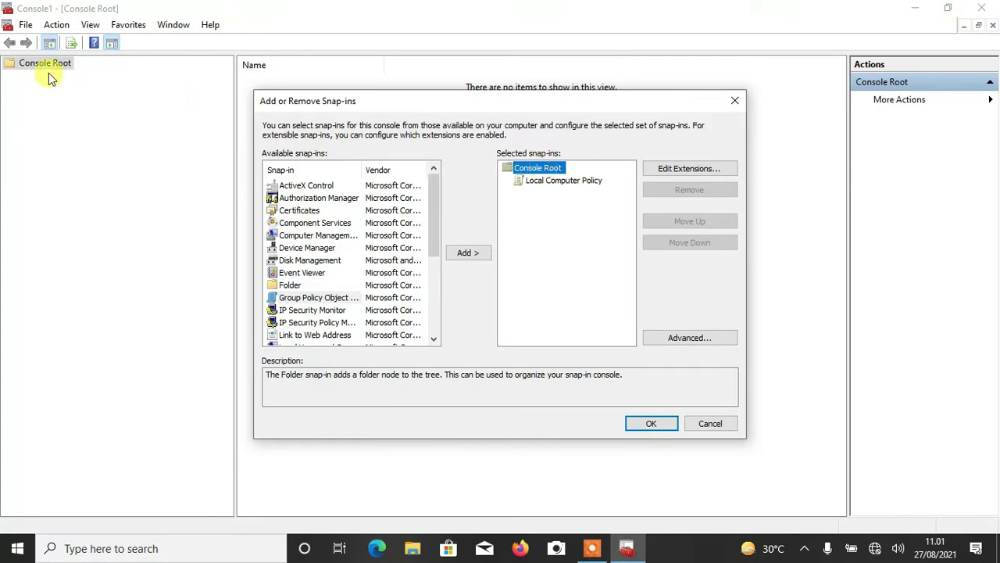
left_click(655, 432)
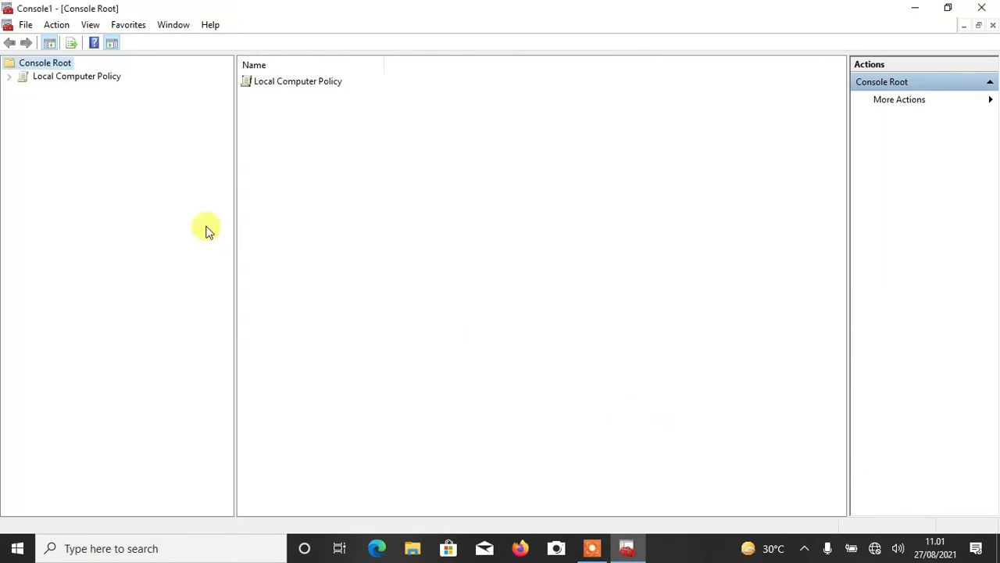
Open the Windows Components folder under Local Computer Policy, Computer Configuration, Administrative Templates
left_click(11, 78)
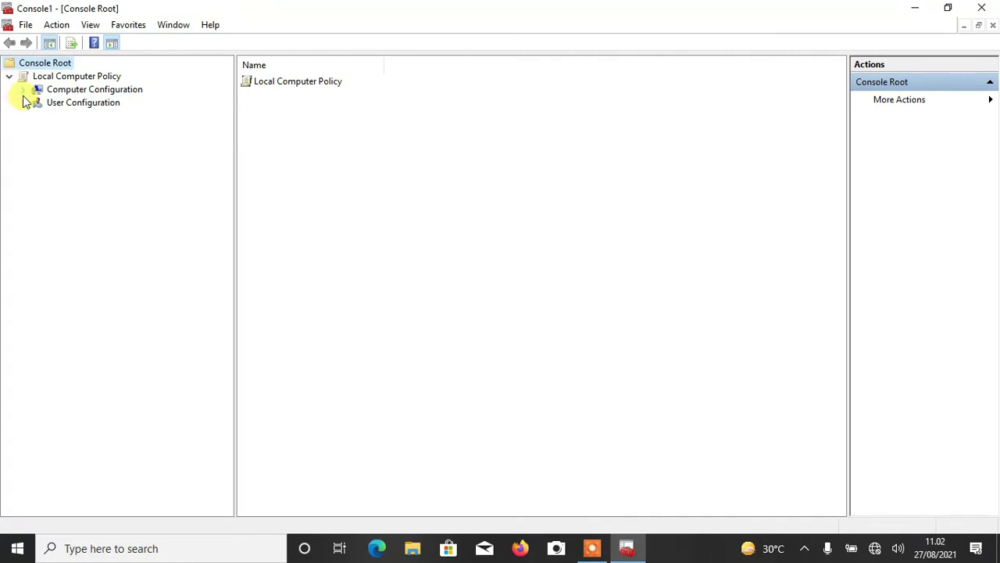
left_click(24, 90)
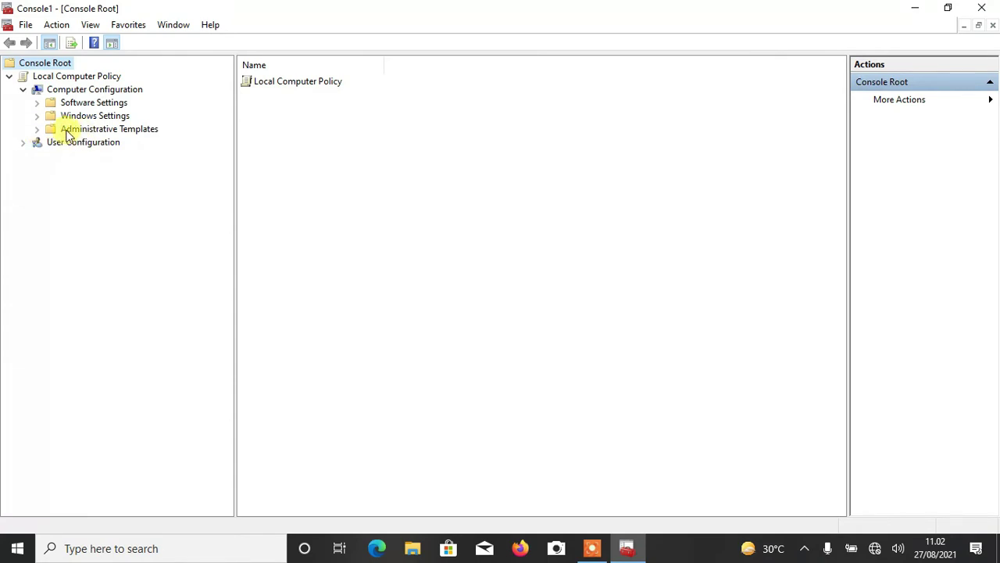
left_click(37, 130)
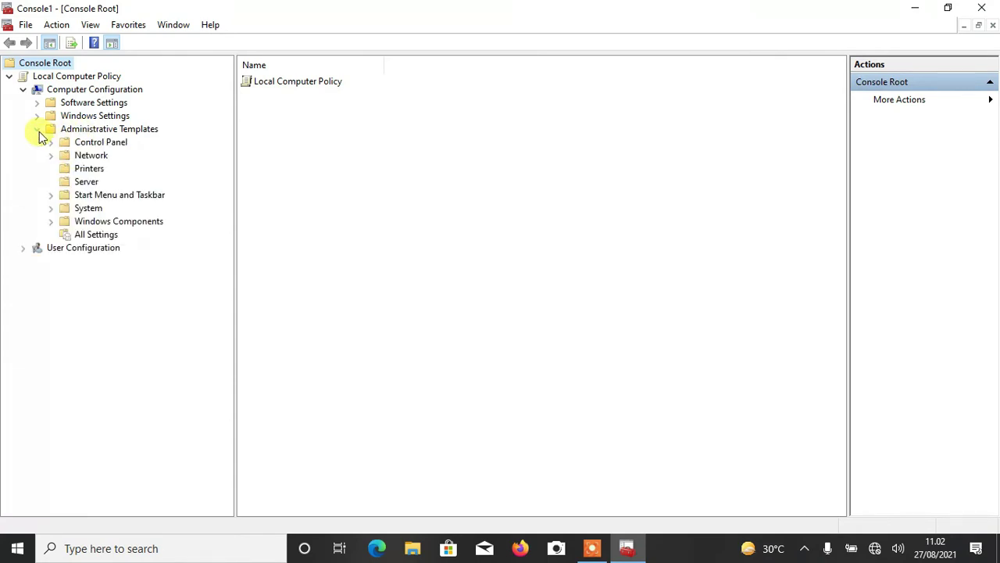
left_click(68, 223)
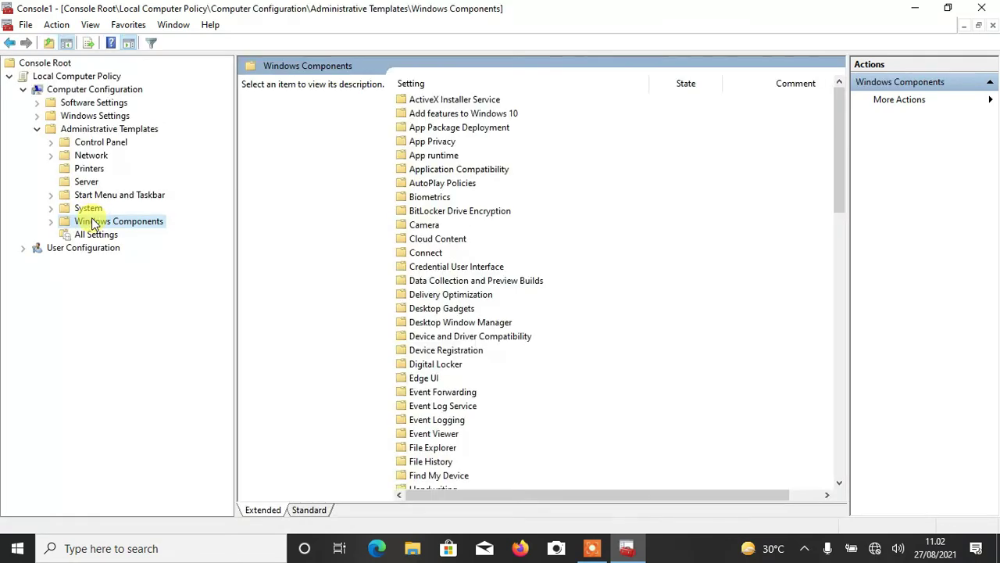
Expand Windows Components in the console tree and open its Windows Update folder to list the update policies
left_click(51, 222)
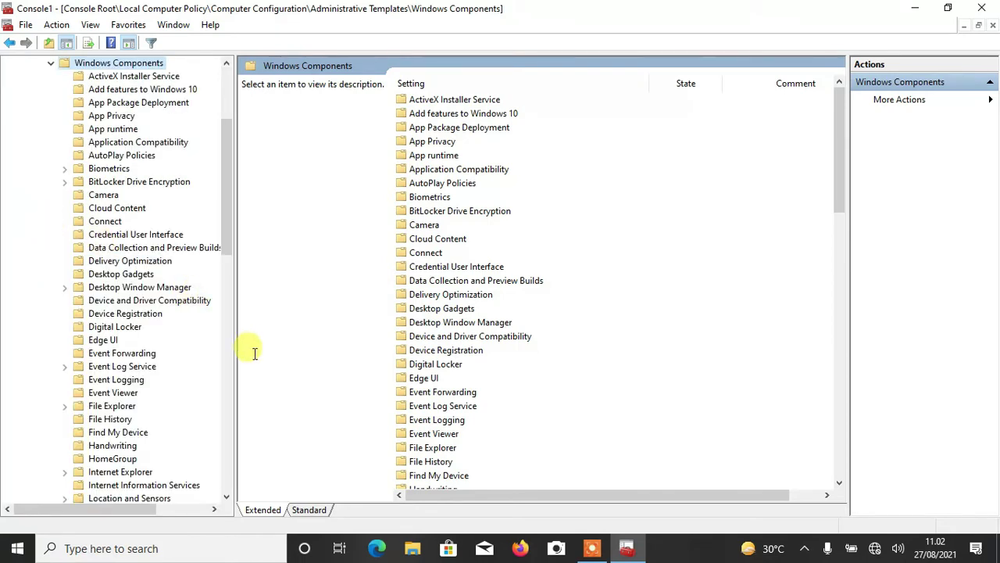
left_click(229, 395)
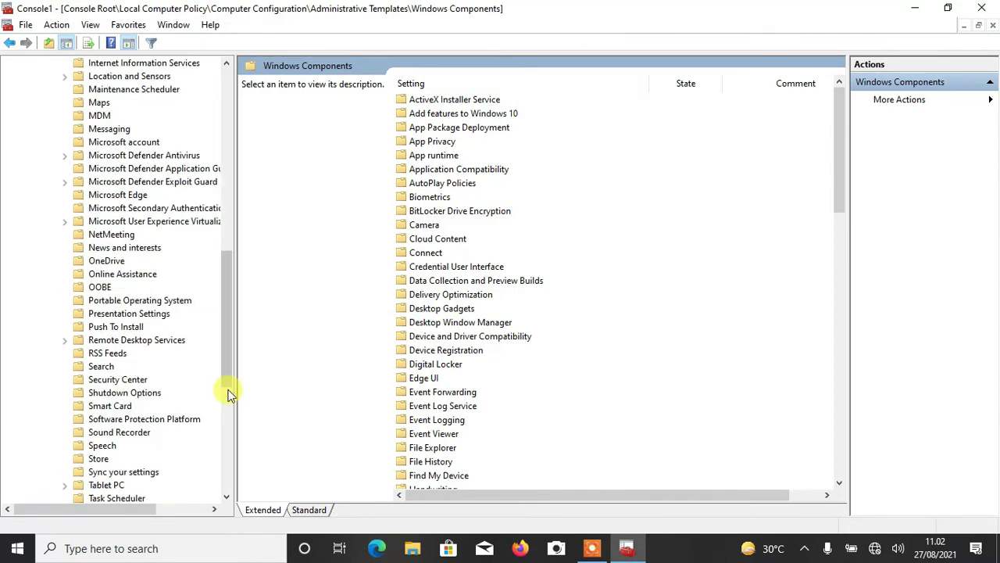
left_click(94, 474)
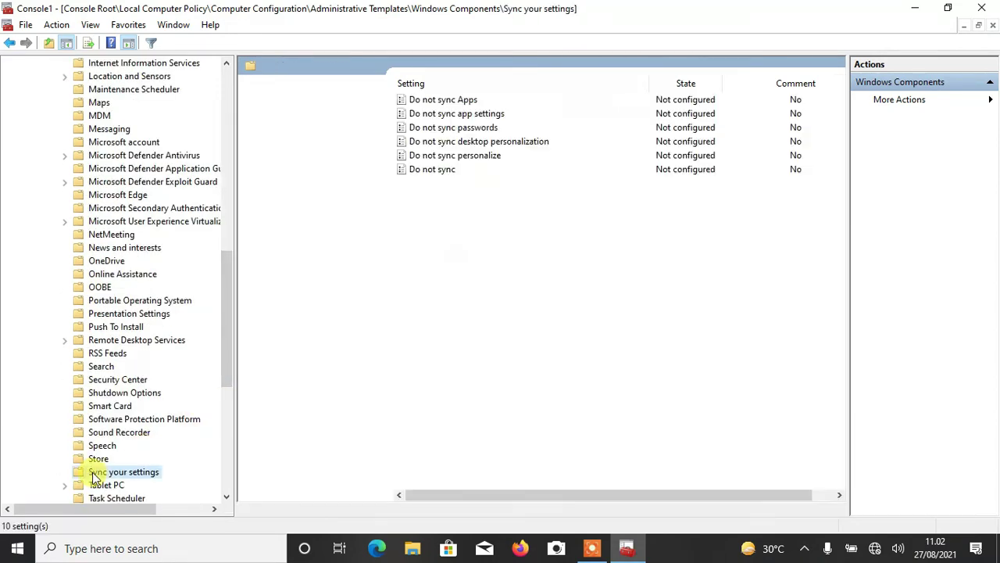
key("Down")
key("Down")
key("Down")
key("Down")
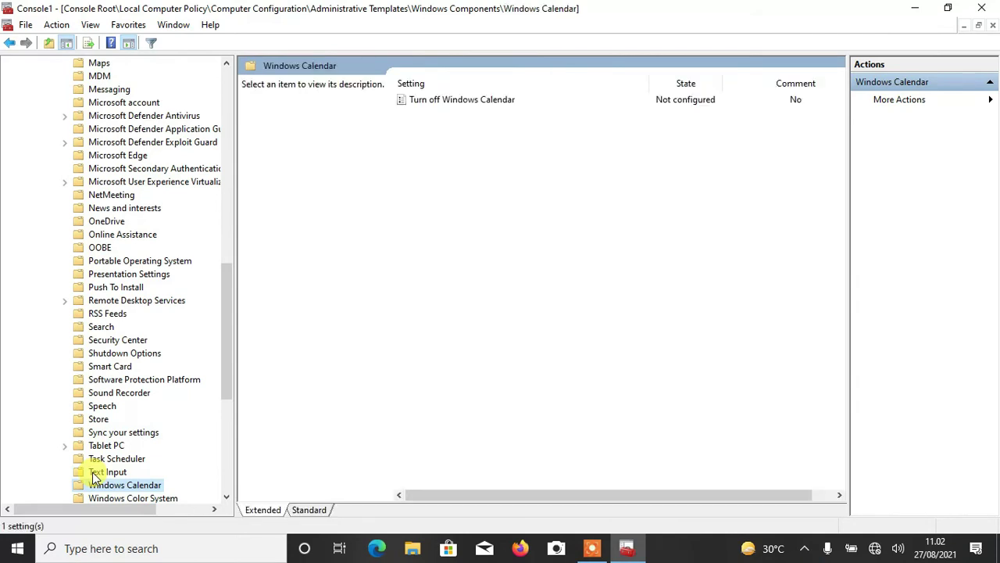
key("Down")
key("Down")
key("Down")
key("Down")
key("Down")
key("Down")
key("Down")
key("Down")
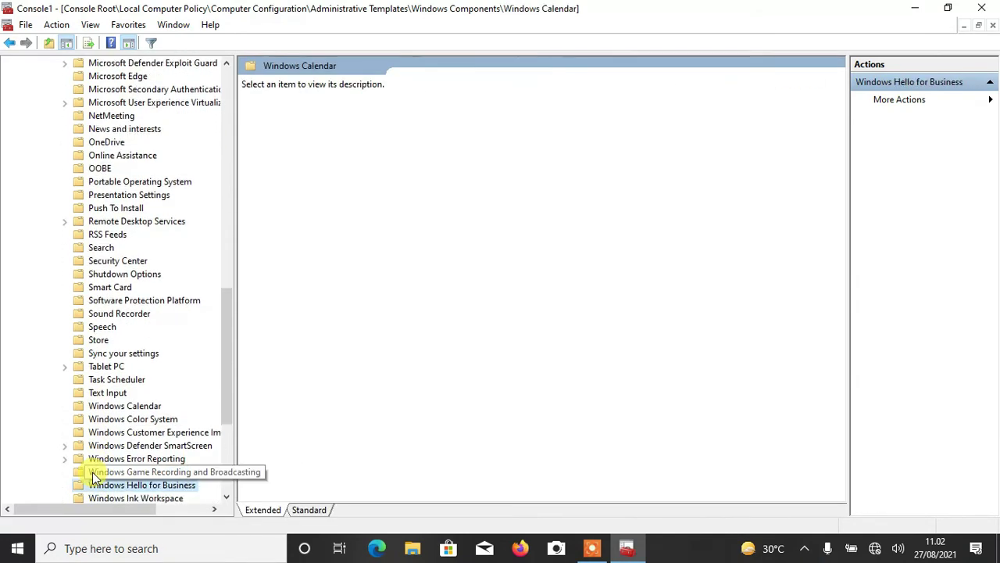
key("Down")
key("Down")
key("Down")
key("Down")
key("Down")
key("Down")
key("Down")
key("Down")
key("Down")
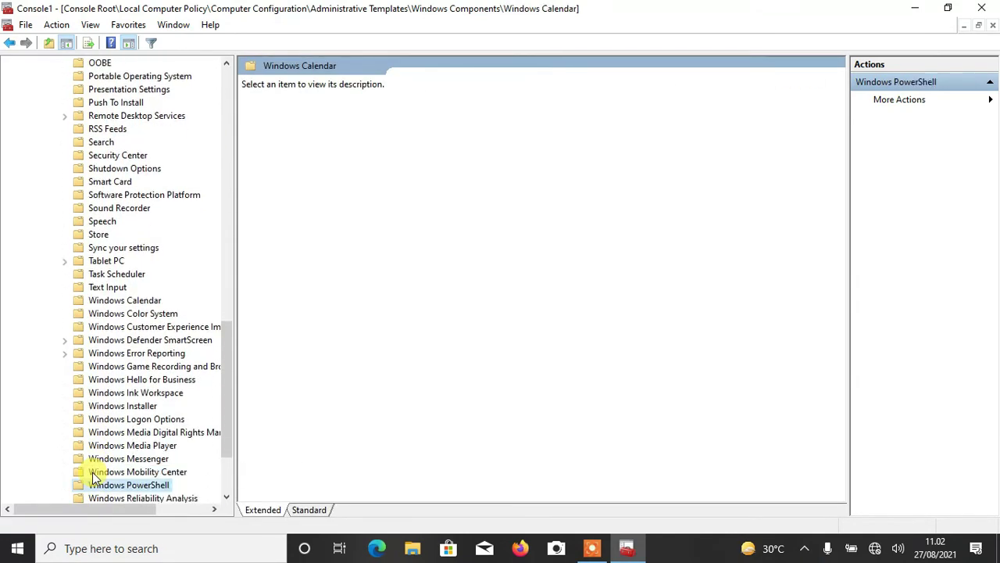
key("Down")
key("Down")
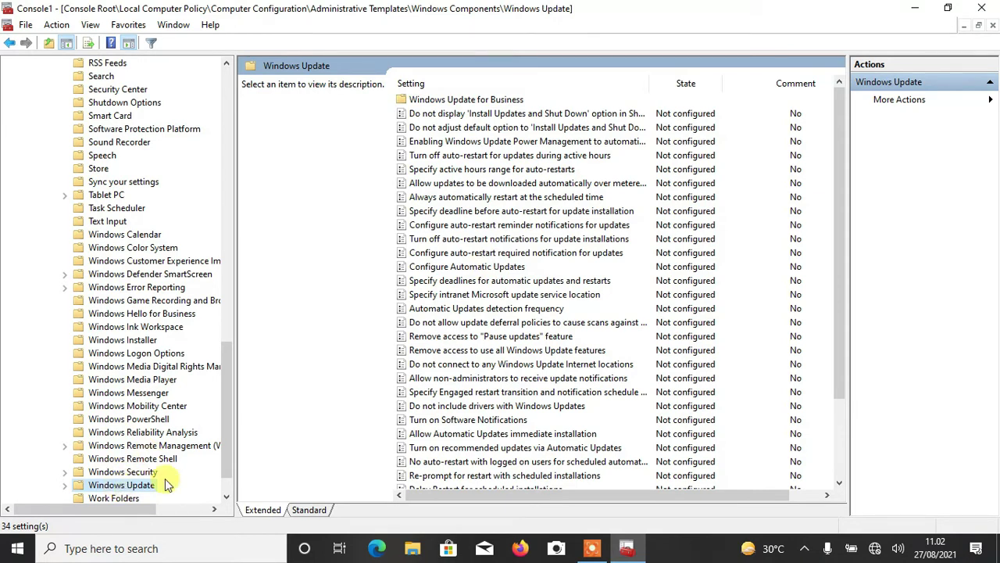
left_click(461, 267)
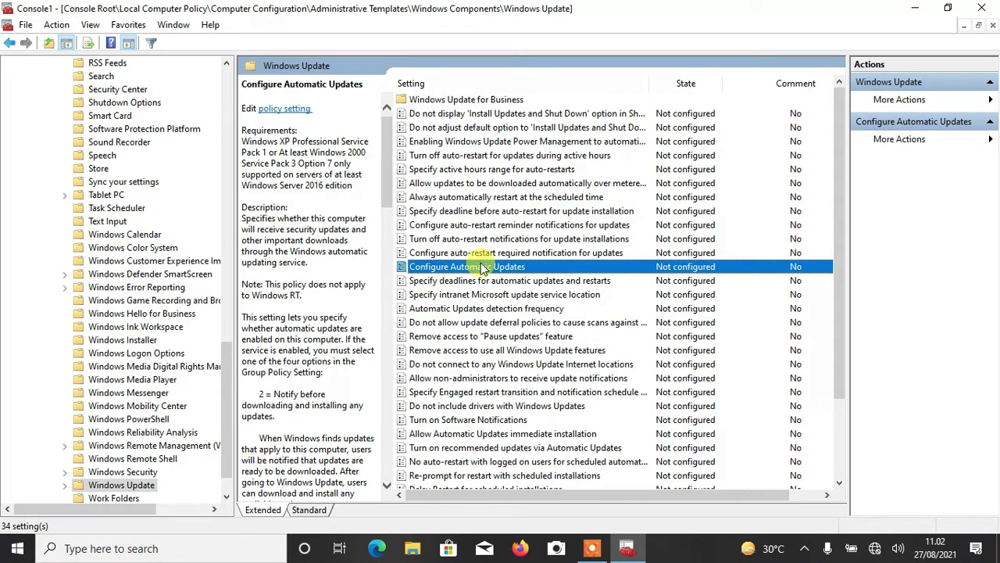
right_click(483, 268)
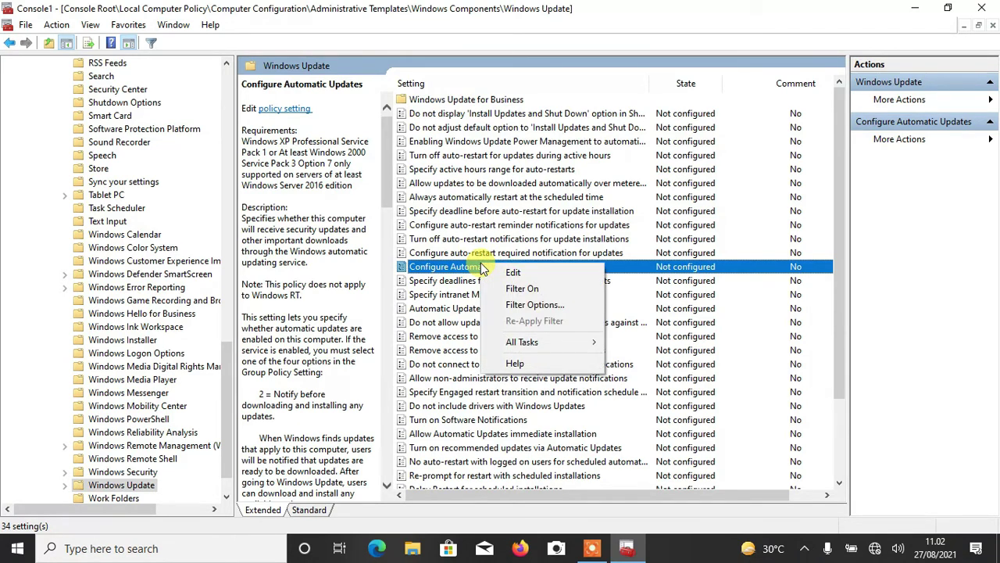
key("Escape")
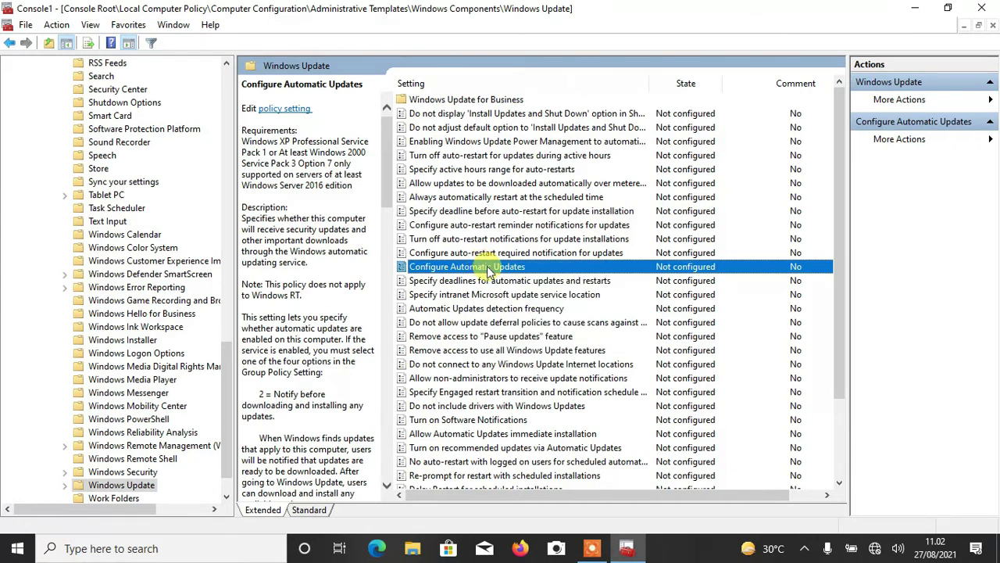
double_click(488, 267)
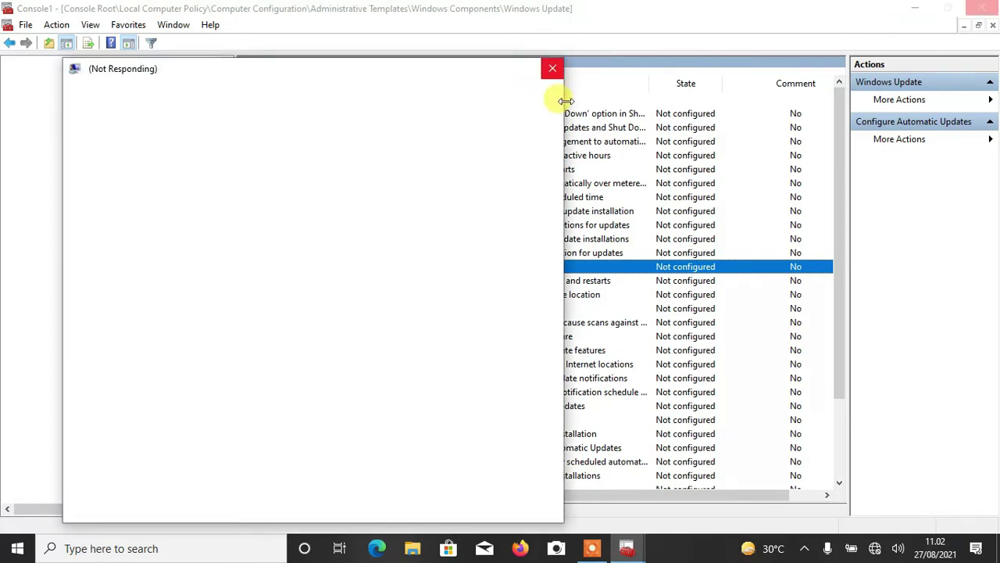
left_click(550, 73)
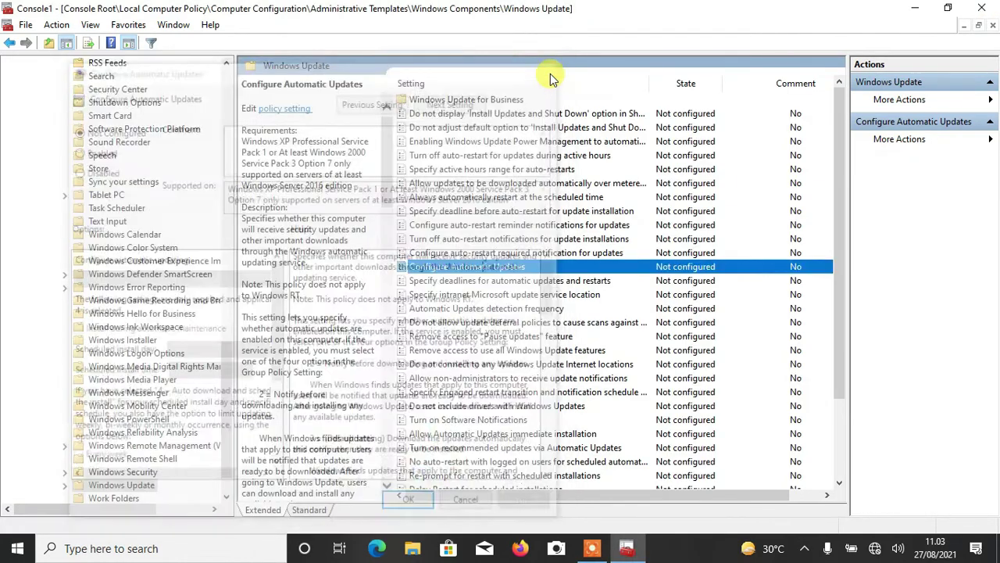
Edit the Configure Automatic Updates policy, set it to Disabled, and apply the change and close the policy
right_click(422, 267)
left_click(432, 278)
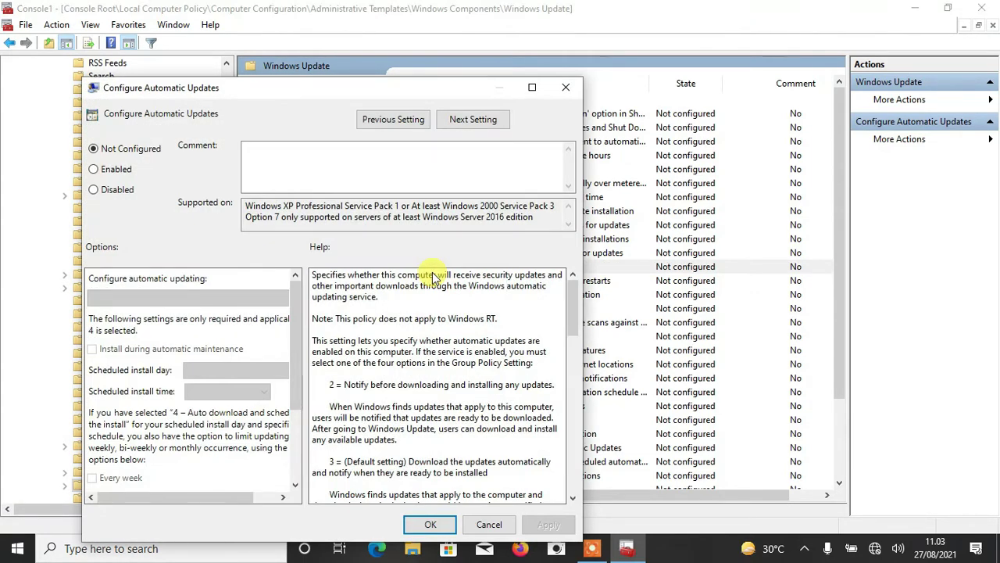
left_click(112, 193)
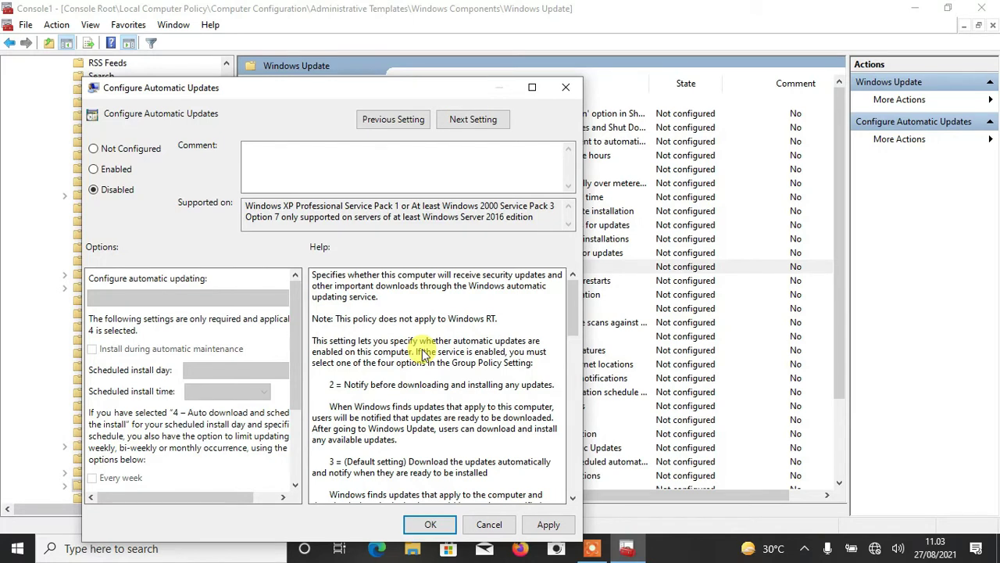
left_click(547, 523)
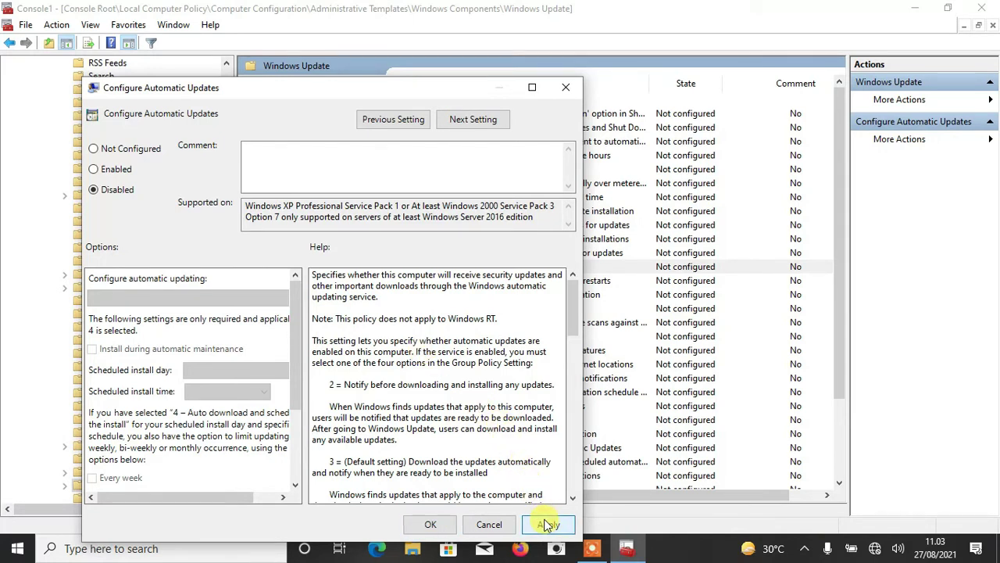
left_click(429, 525)
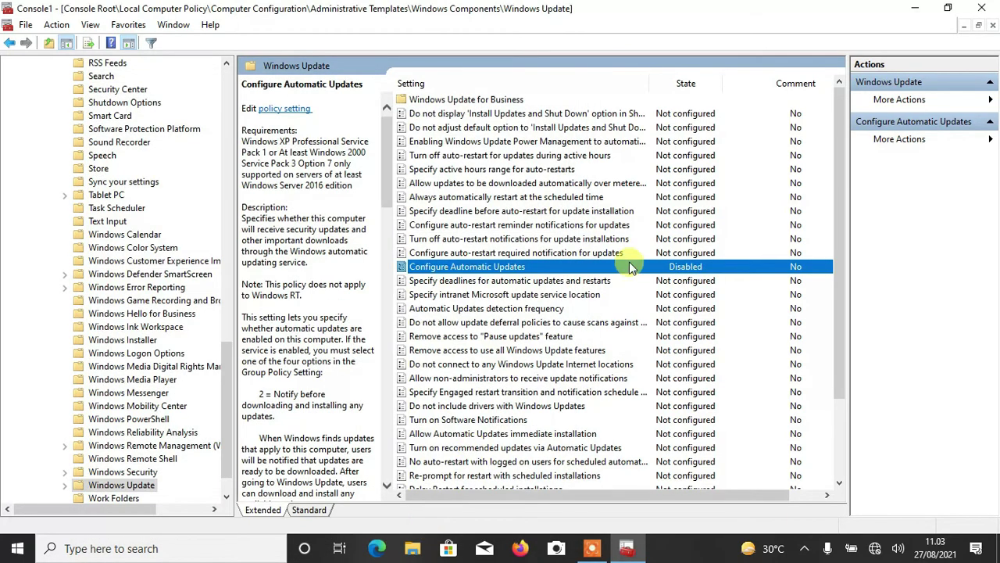
Close the management console, saving its settings as Console1 in the Windows Administrative Tools folder
left_click(996, 6)
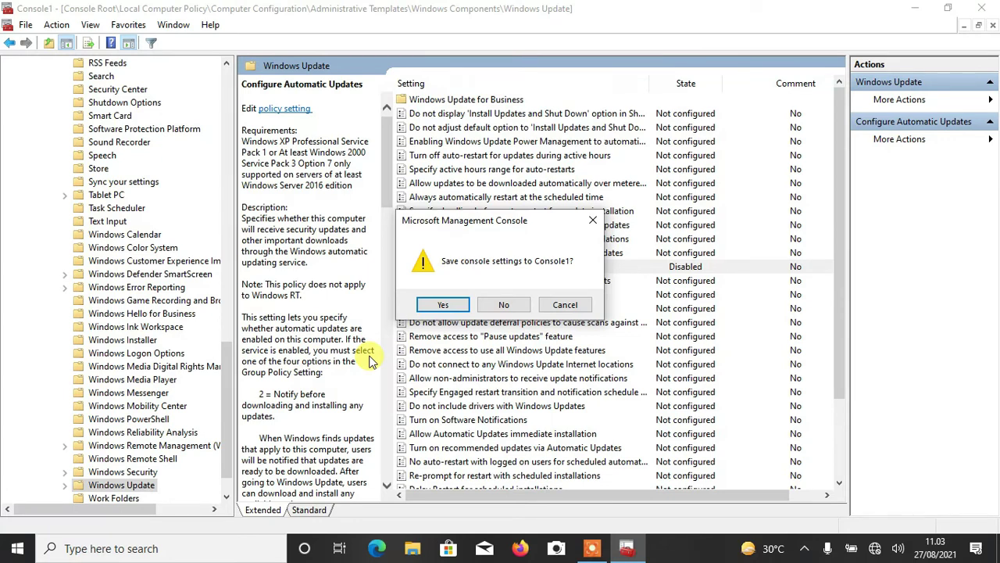
left_click(443, 305)
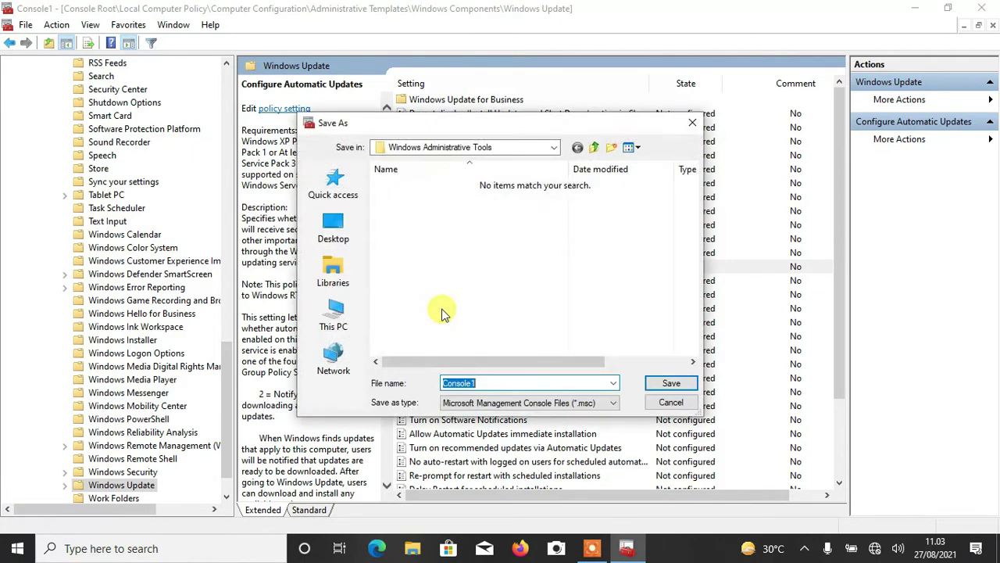
left_click(672, 383)
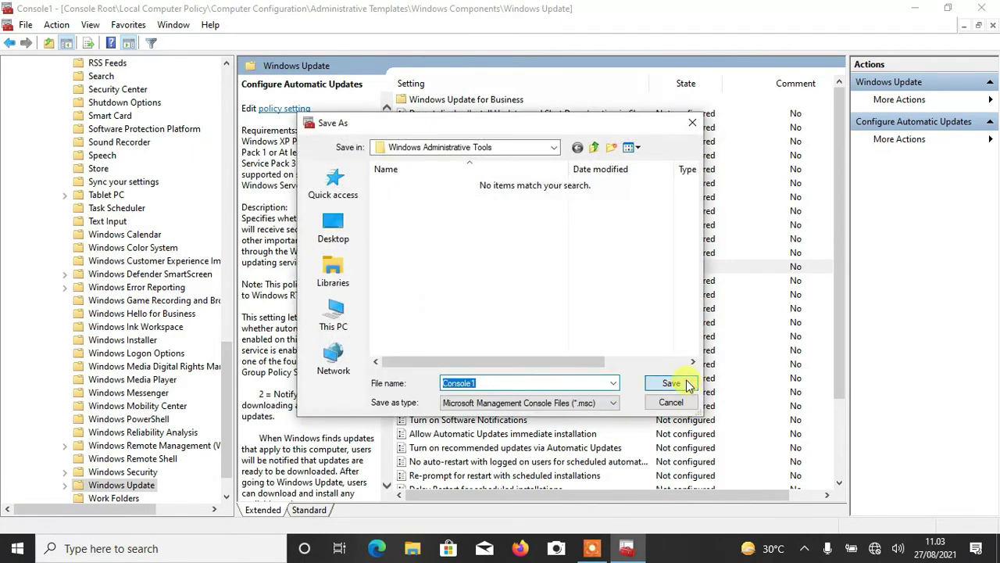